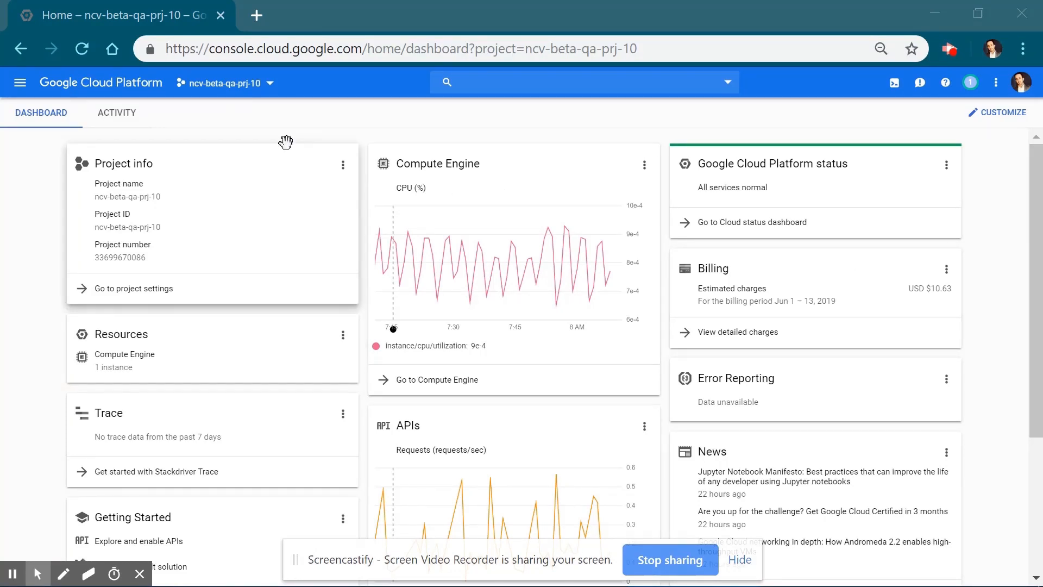
Pin Cloud Volumes in the navigation menu and open its Volumes page.
{"action": "left_click", "coordinate": [19, 83]}
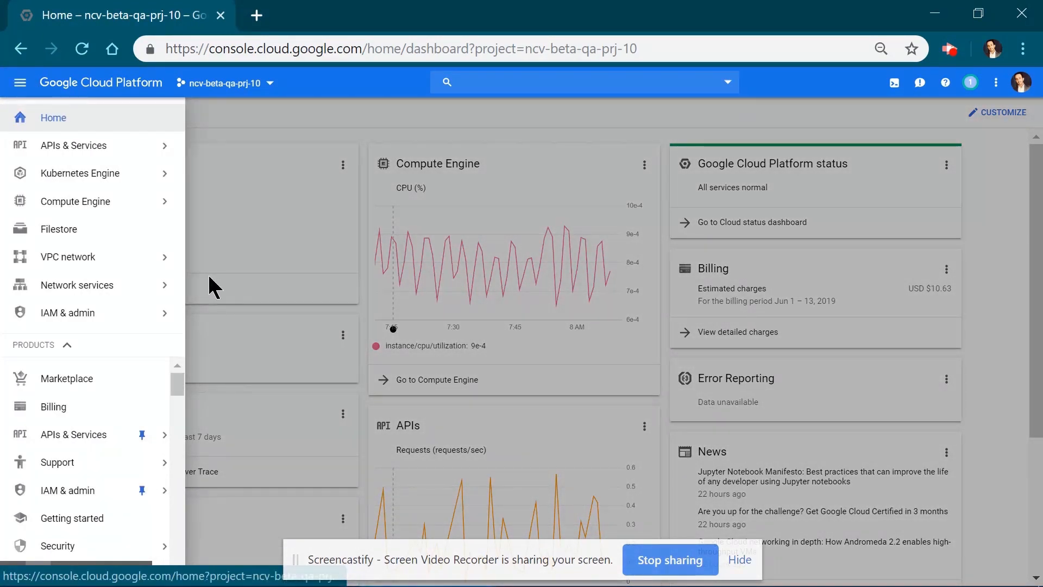
{"action": "left_click_drag", "start_coordinate": [174, 386], "coordinate": [176, 568]}
{"action": "mouse_move", "coordinate": [86, 570]}
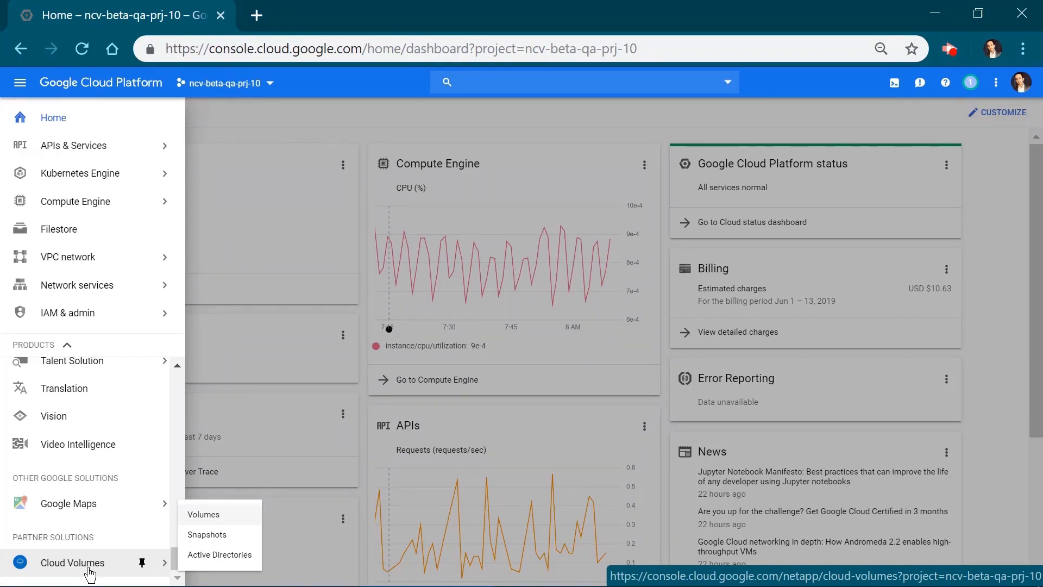
{"action": "left_click", "coordinate": [142, 563]}
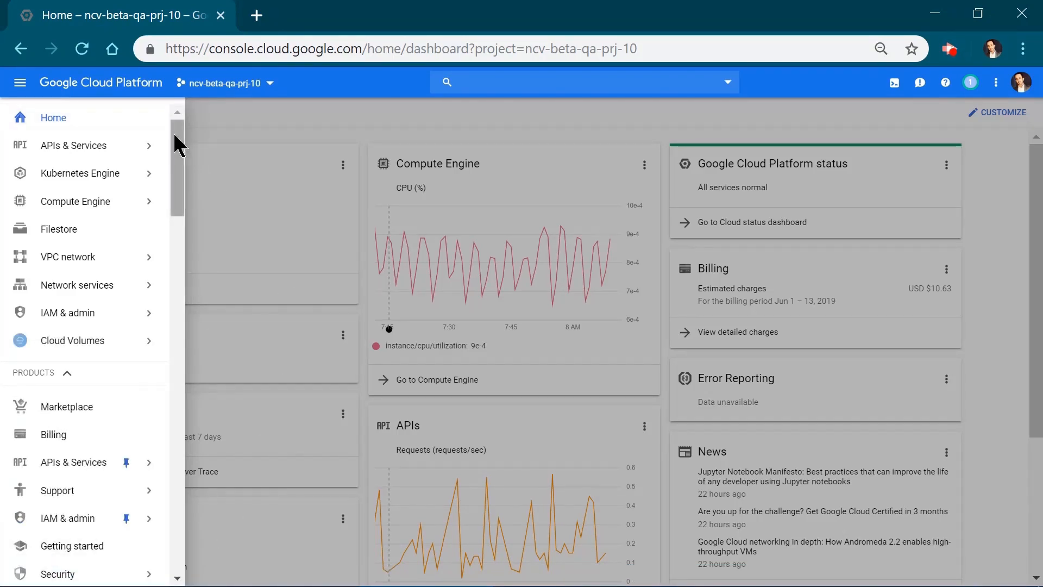
{"action": "mouse_move", "coordinate": [52, 336]}
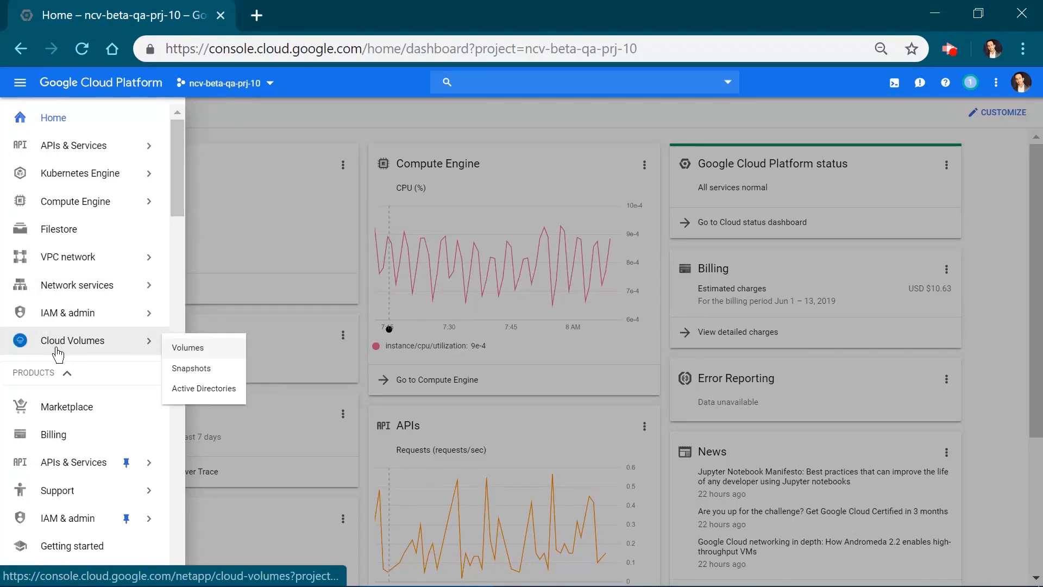
{"action": "left_click", "coordinate": [185, 348]}
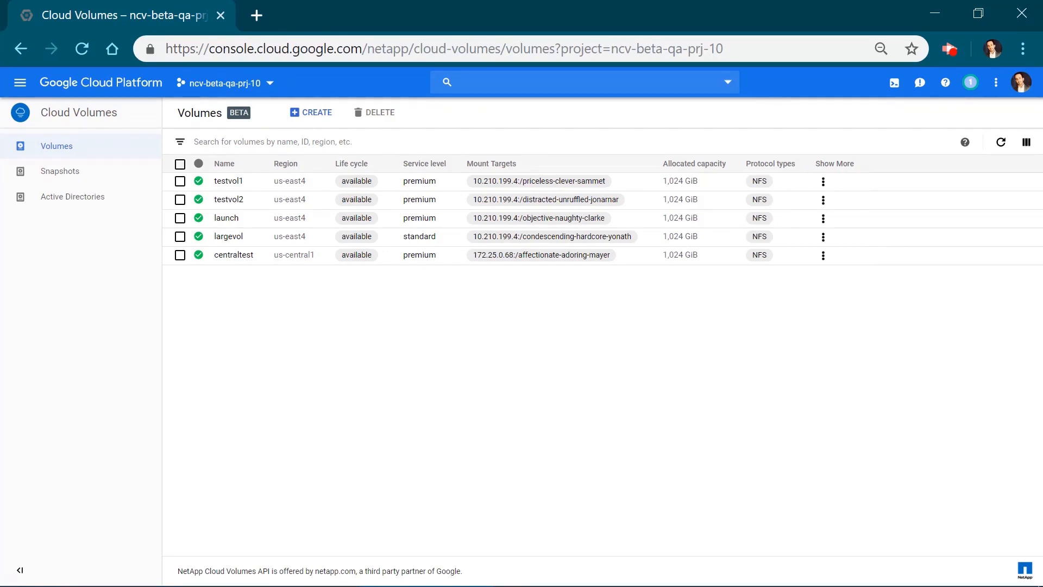
Start creating a new cloud volume and name it betalaunch.
{"action": "left_click", "coordinate": [317, 115]}
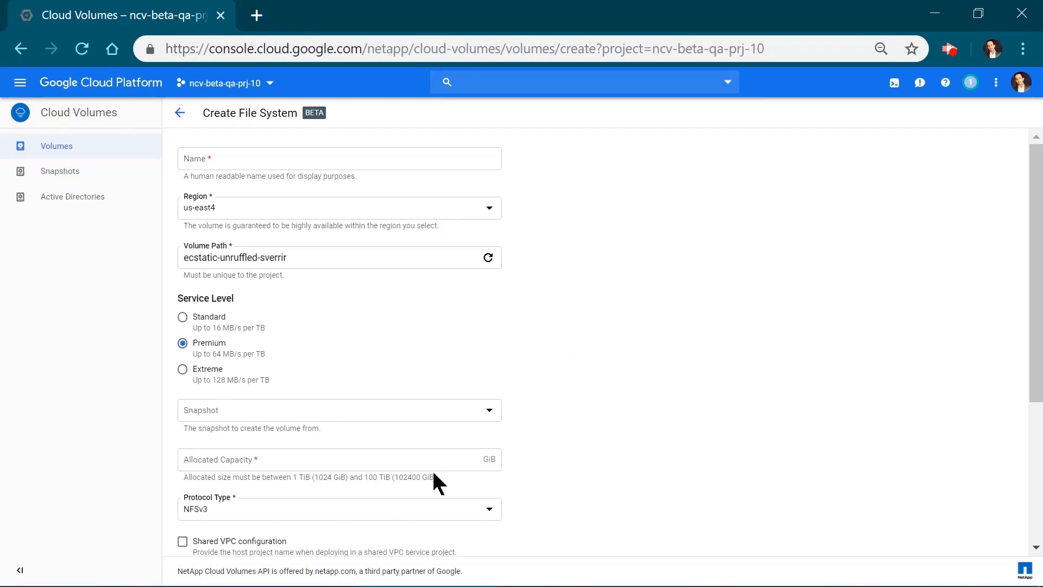
{"action": "left_click", "coordinate": [242, 511]}
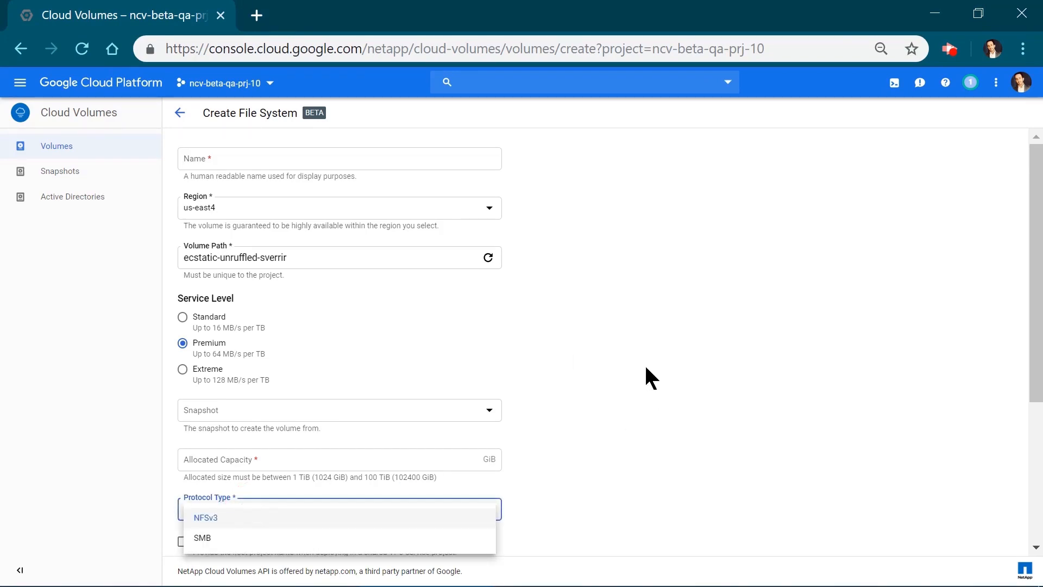
{"action": "key", "text": "Return"}
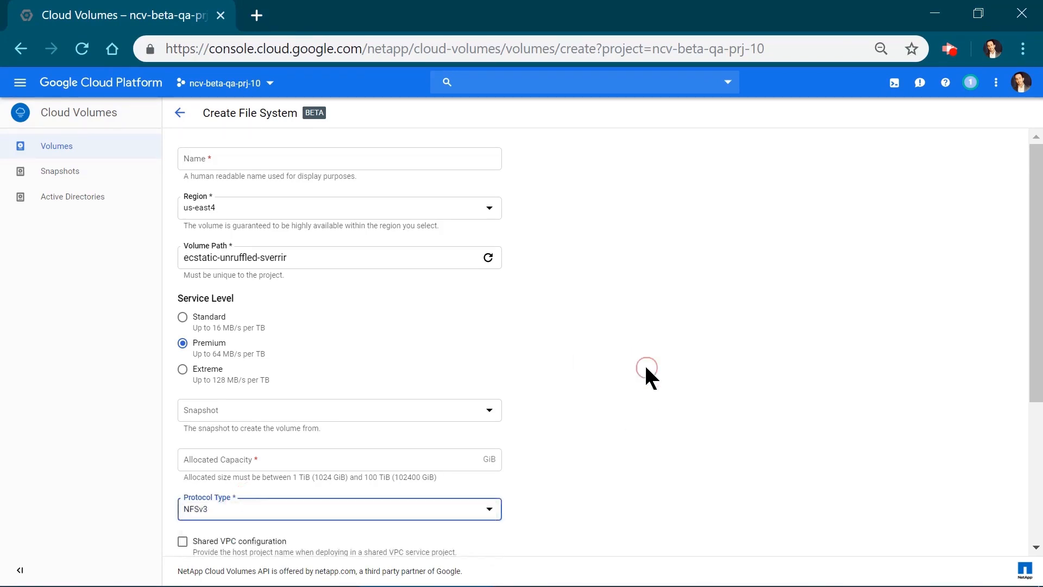
{"action": "left_click", "coordinate": [232, 166]}
{"action": "type", "text": "bet"}
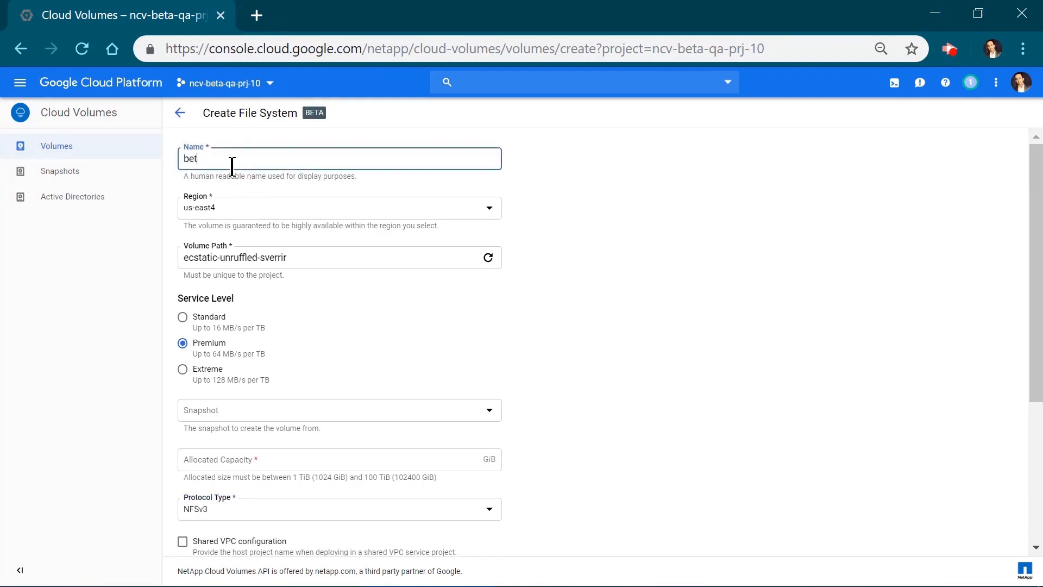
{"action": "type", "text": "alaunch"}
Set the new volume's region to us-central1 and its service level to Extreme.
{"action": "left_click", "coordinate": [230, 205]}
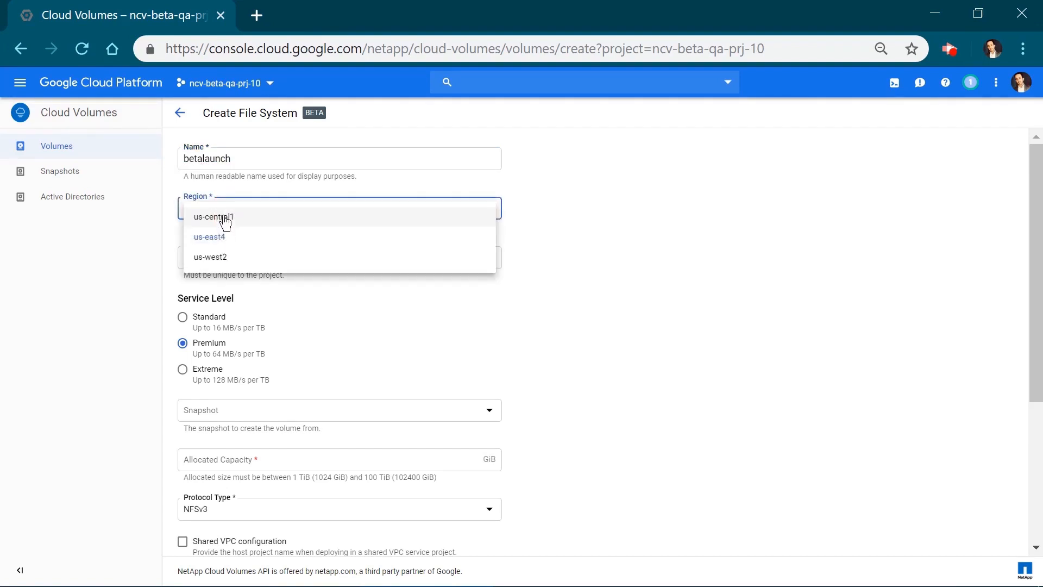
{"action": "left_click", "coordinate": [220, 217]}
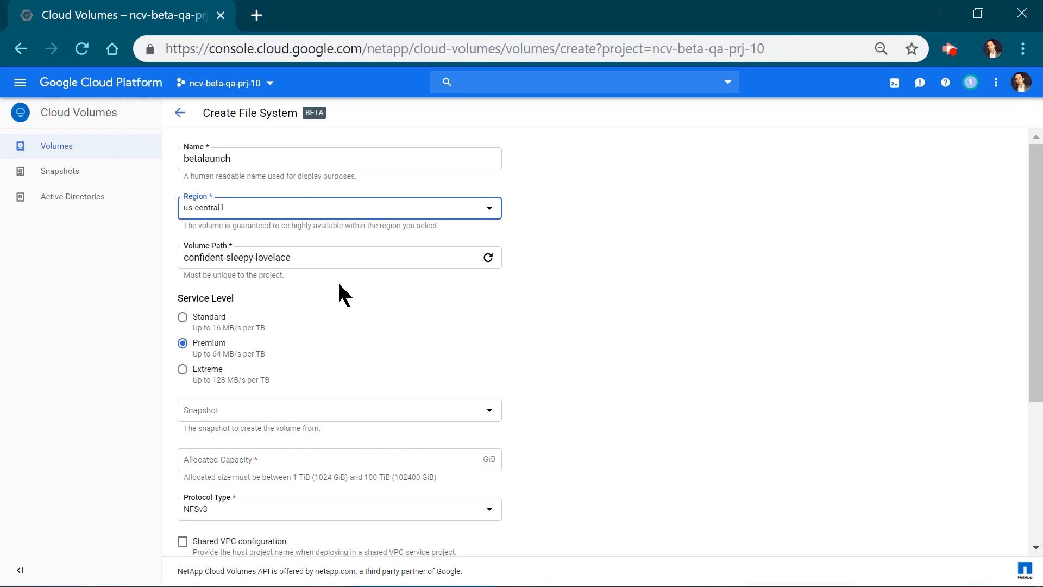
{"action": "scroll", "coordinate": [535, 324], "scroll_direction": "down", "scroll_amount": 1}
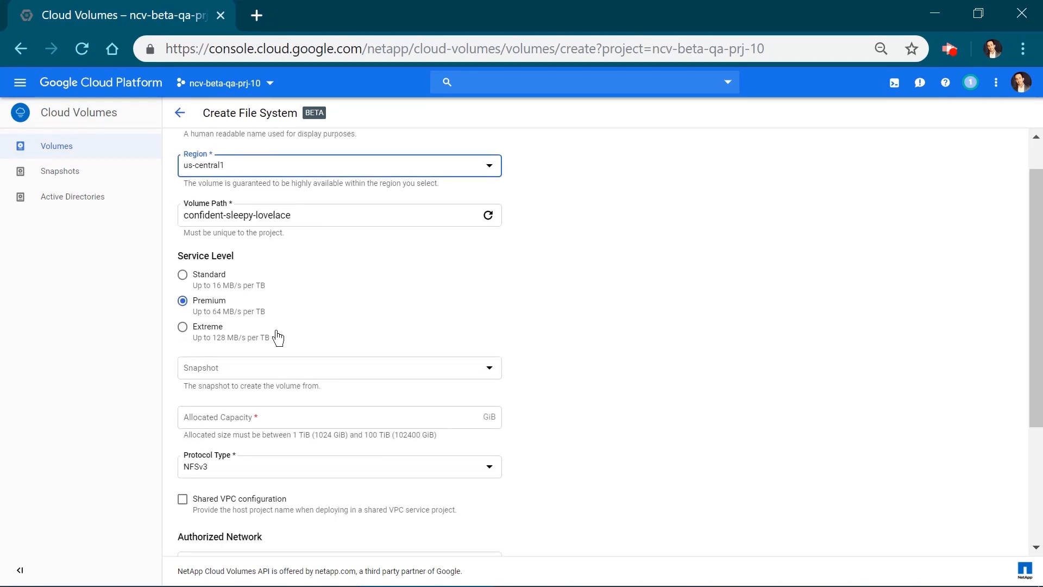
{"action": "left_click", "coordinate": [215, 332]}
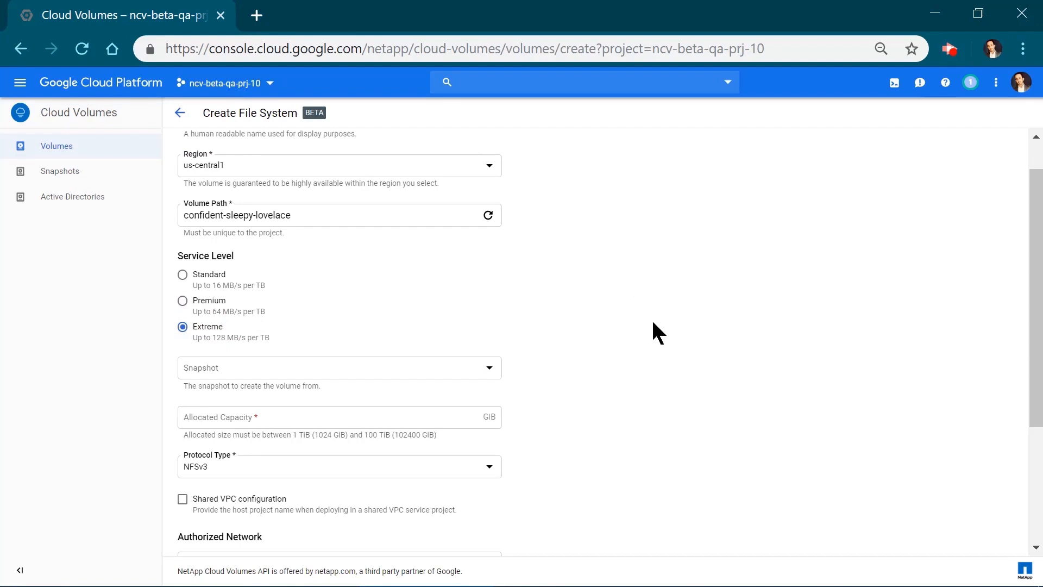
Set the allocated capacity to 1024 GiB and keep NFSv3 as the protocol type.
{"action": "scroll", "coordinate": [654, 326], "scroll_direction": "down", "scroll_amount": 1}
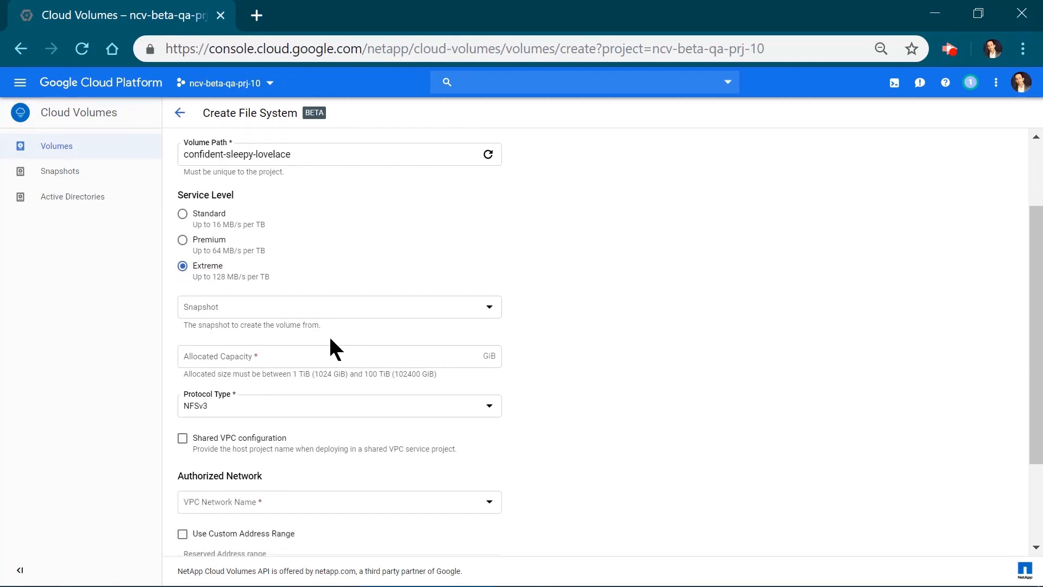
{"action": "left_click", "coordinate": [295, 350]}
{"action": "type", "text": "102"}
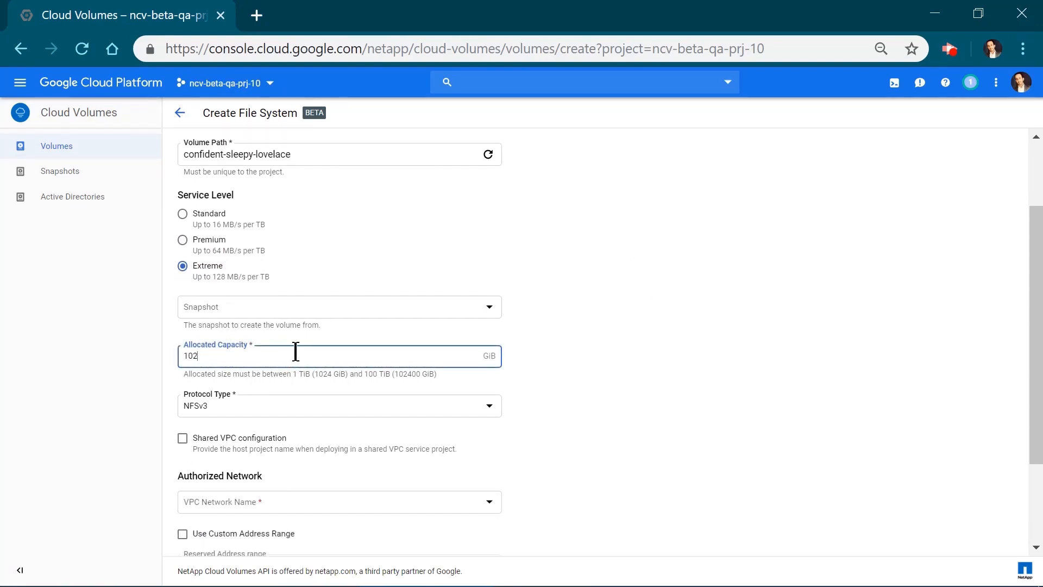
{"action": "type", "text": "4"}
{"action": "left_click", "coordinate": [633, 385]}
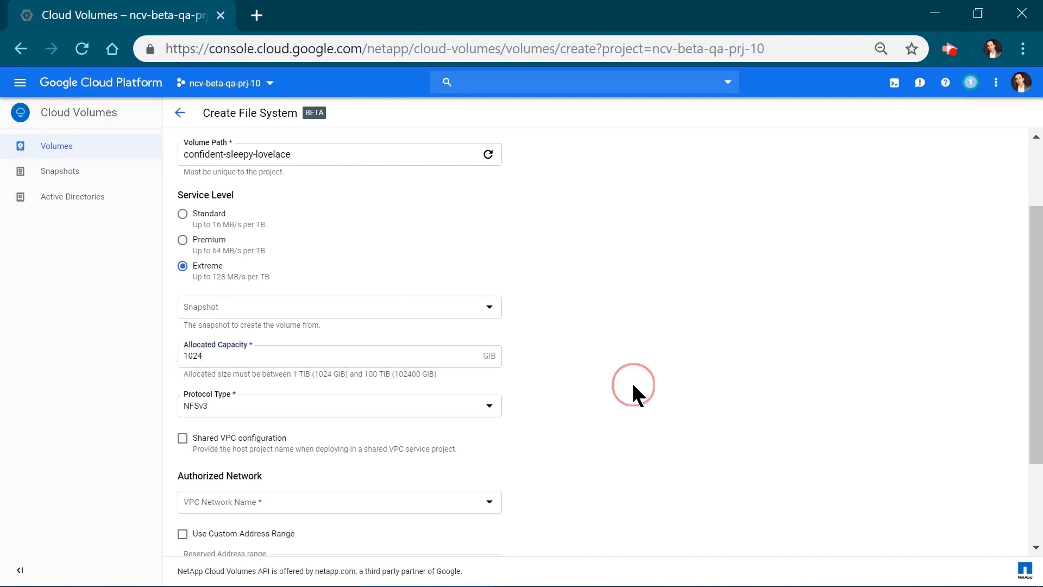
{"action": "scroll", "coordinate": [633, 386], "scroll_direction": "down", "scroll_amount": 3}
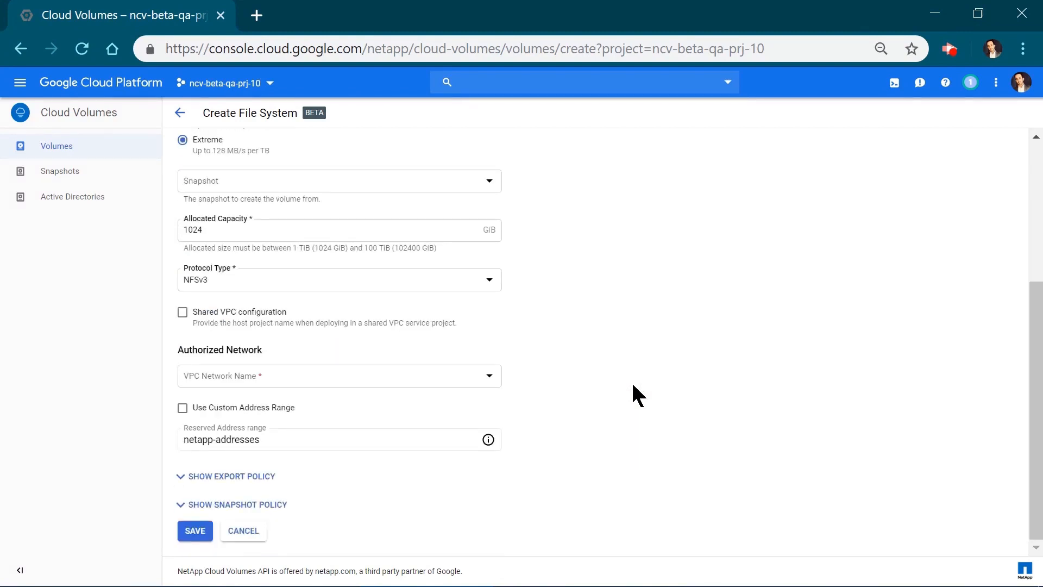
{"action": "left_click", "coordinate": [256, 290]}
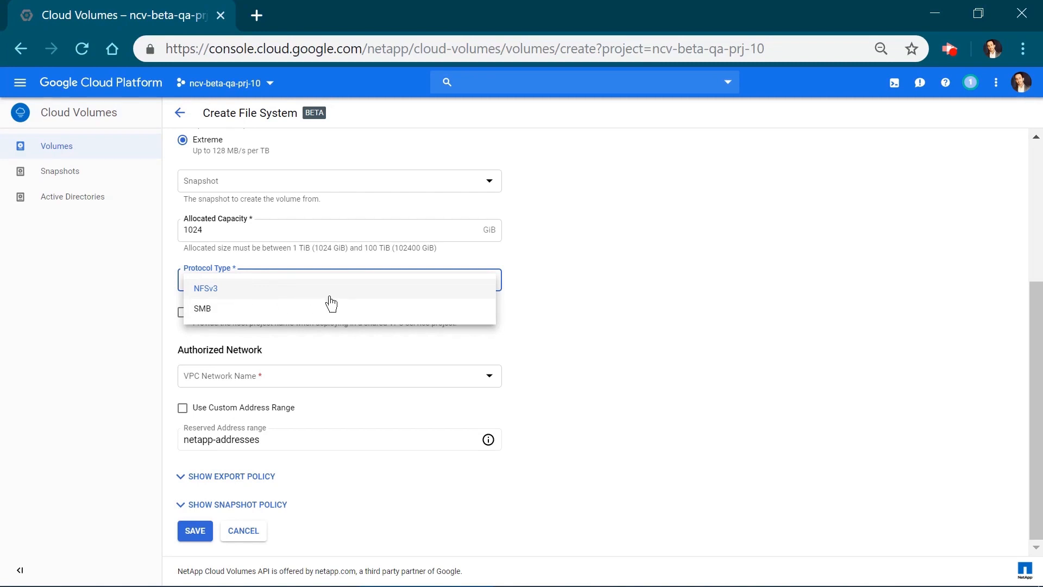
{"action": "key", "text": "Return"}
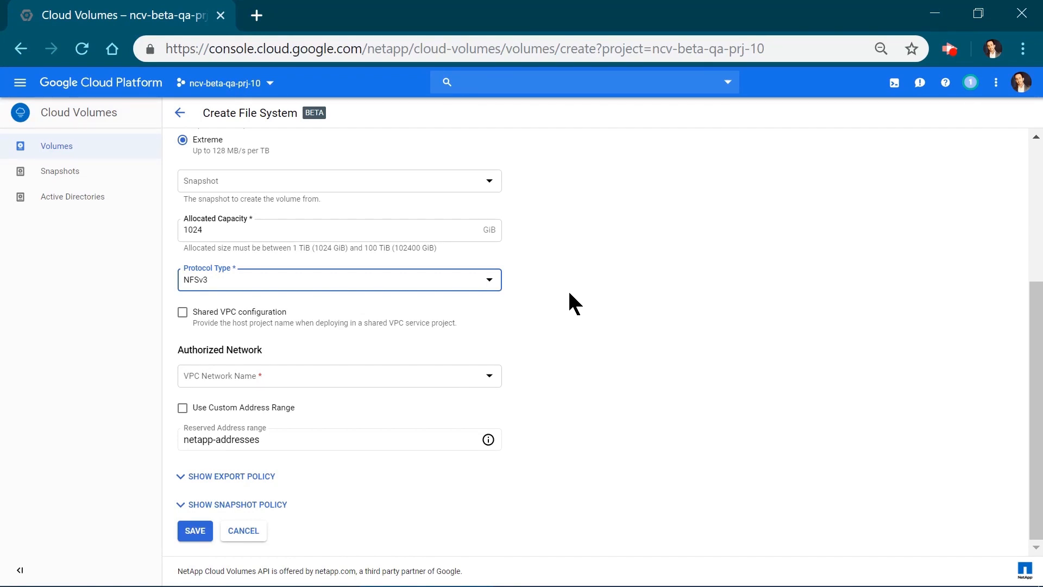
Leave the shared VPC configuration off and select ncv-vpc as the authorized VPC network.
{"action": "left_click", "coordinate": [183, 313]}
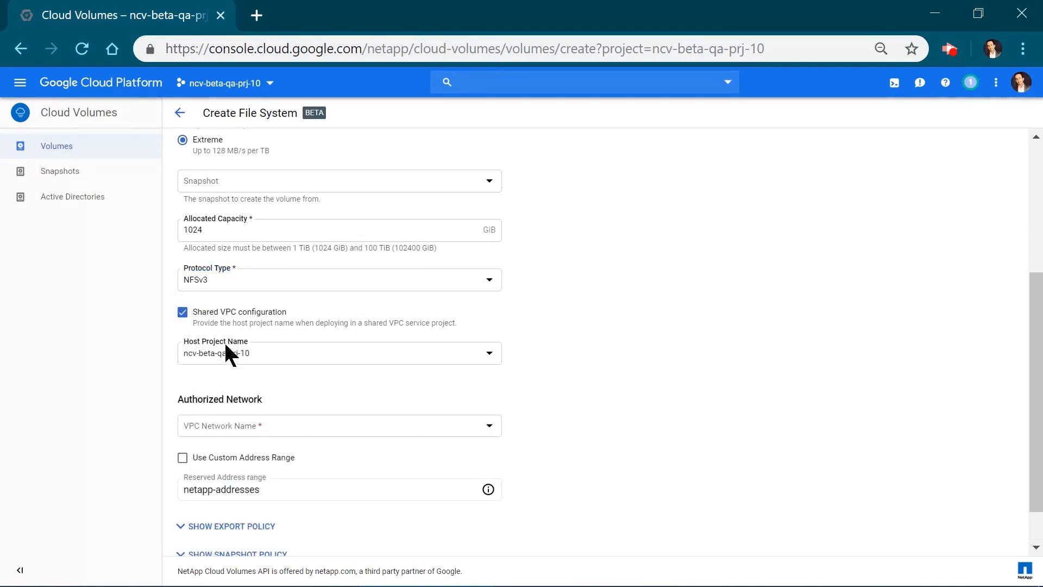
{"action": "left_click", "coordinate": [182, 312]}
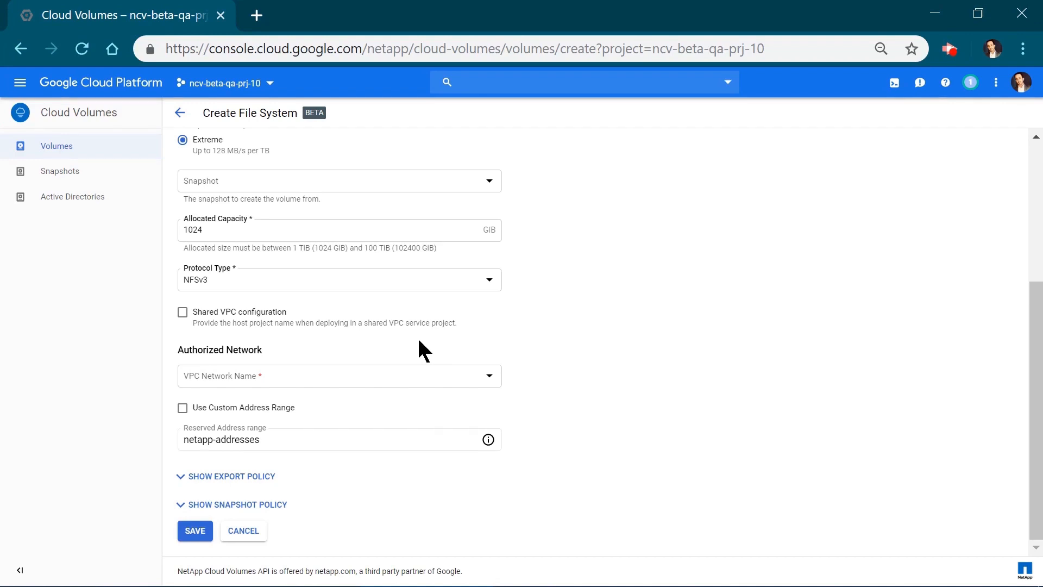
{"action": "left_click", "coordinate": [324, 376]}
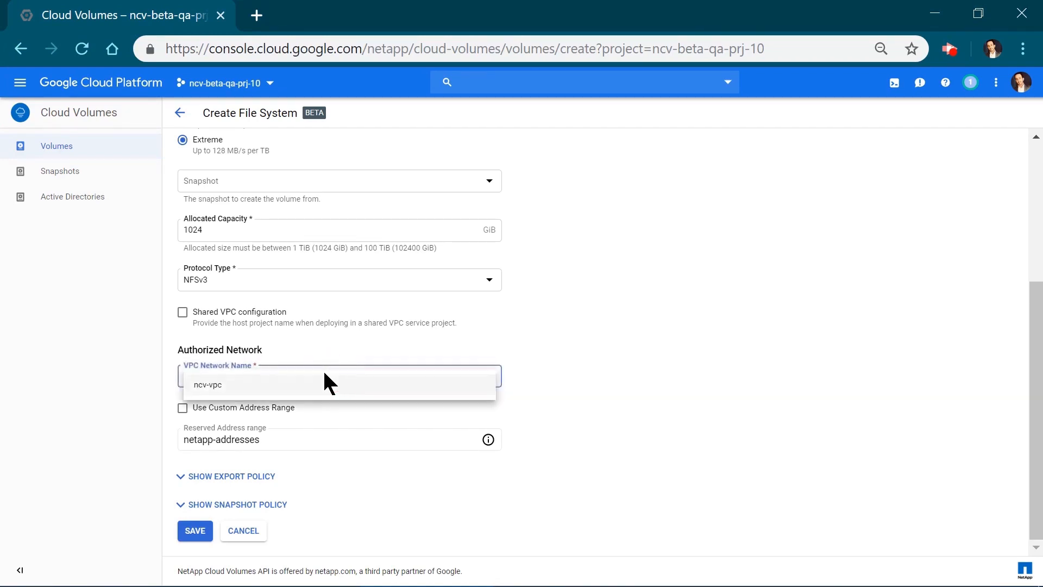
{"action": "left_click", "coordinate": [211, 385]}
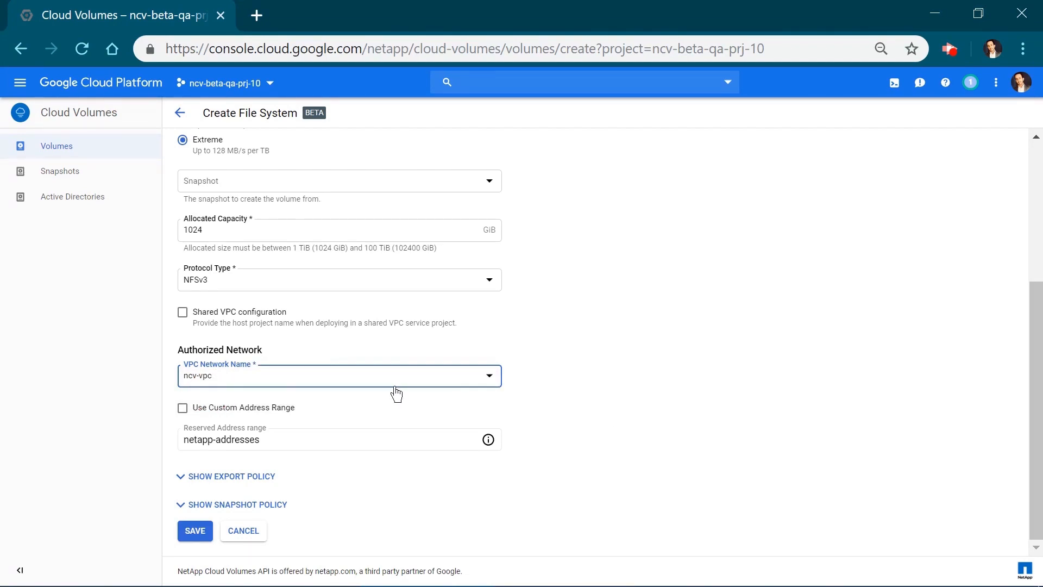
Inspect the custom address range option and the commands for reserved address range, VPC peering and custom route setup.
{"action": "left_click", "coordinate": [230, 413]}
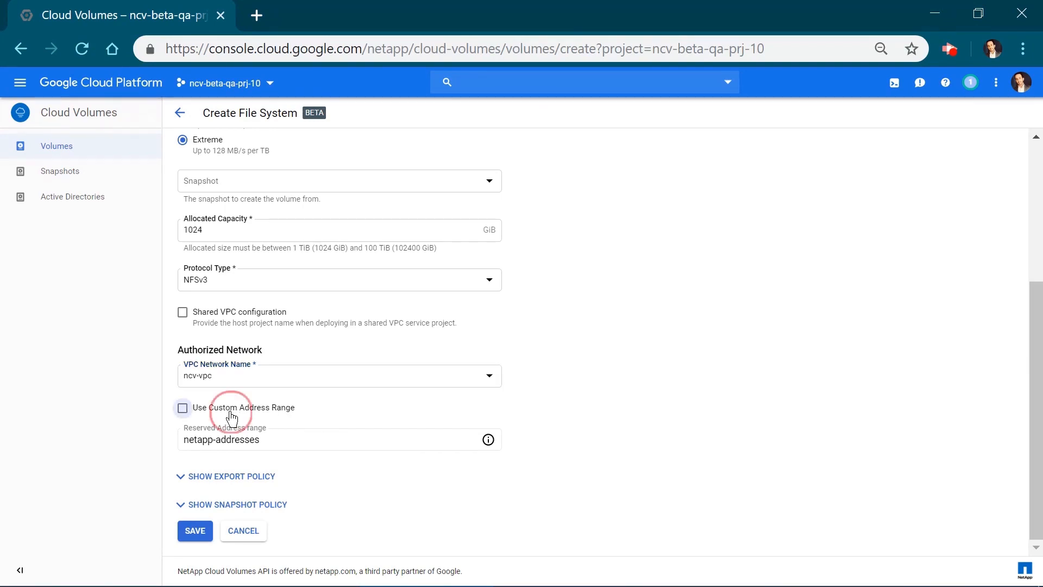
{"action": "scroll", "coordinate": [570, 400], "scroll_direction": "down", "scroll_amount": 1}
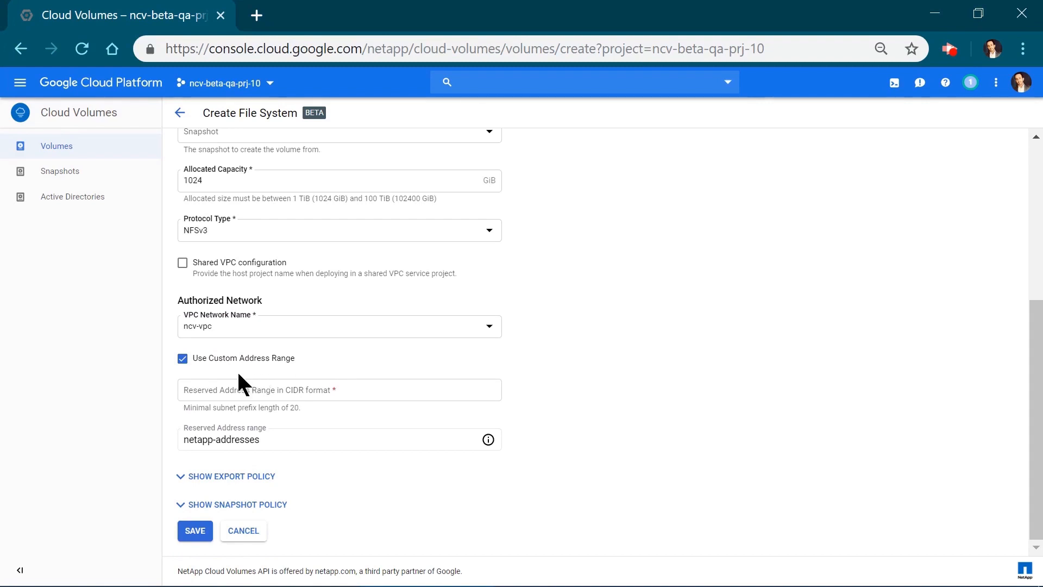
{"action": "left_click", "coordinate": [216, 357]}
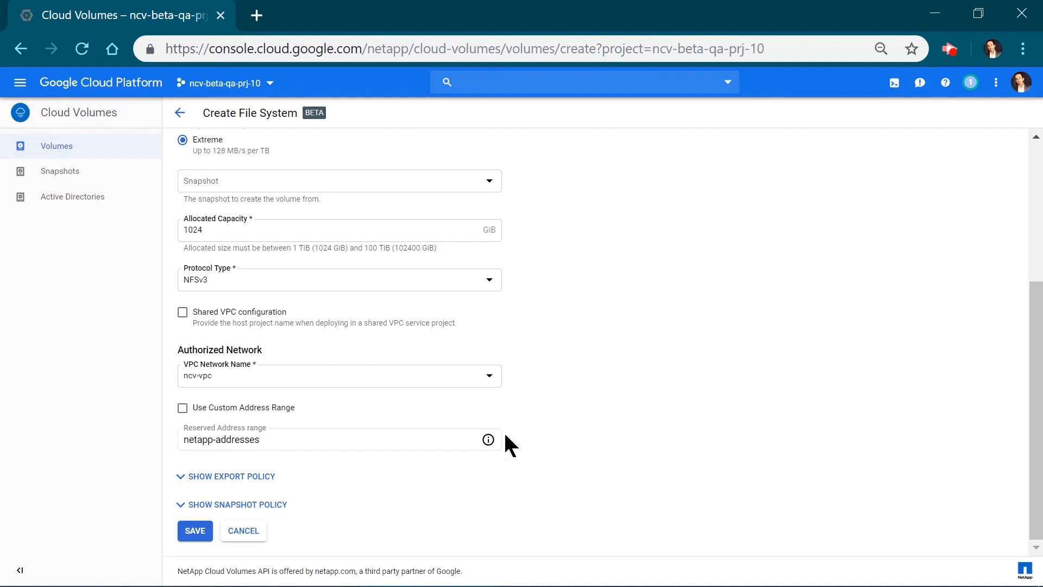
{"action": "left_click", "coordinate": [487, 441]}
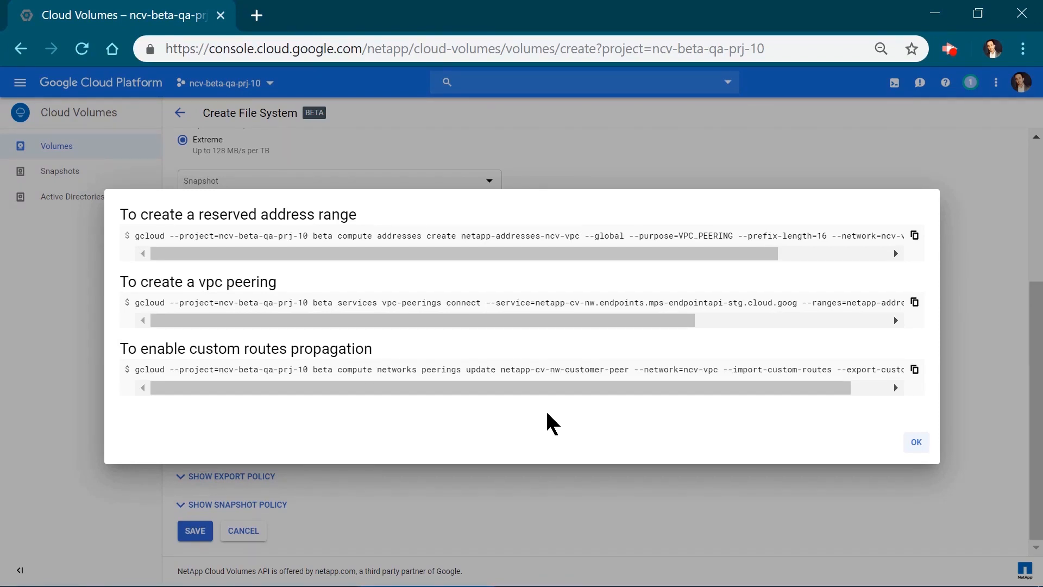
{"action": "left_click", "coordinate": [916, 446]}
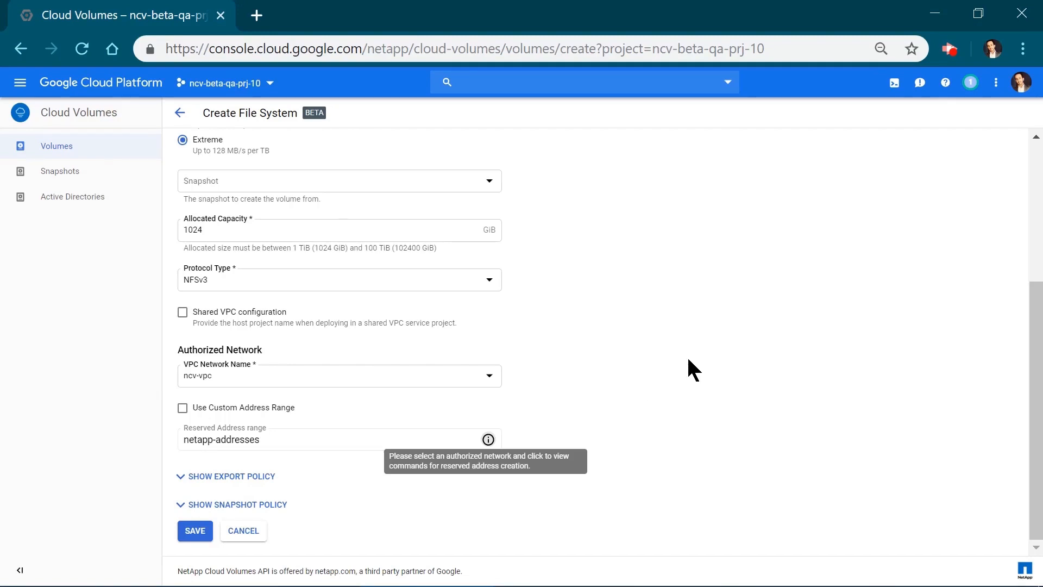
Add an export policy rule allowing clients from 0.0.0.0/0 with Read & Write access.
{"action": "left_click", "coordinate": [187, 477]}
{"action": "scroll", "coordinate": [608, 392], "scroll_direction": "down", "scroll_amount": 2}
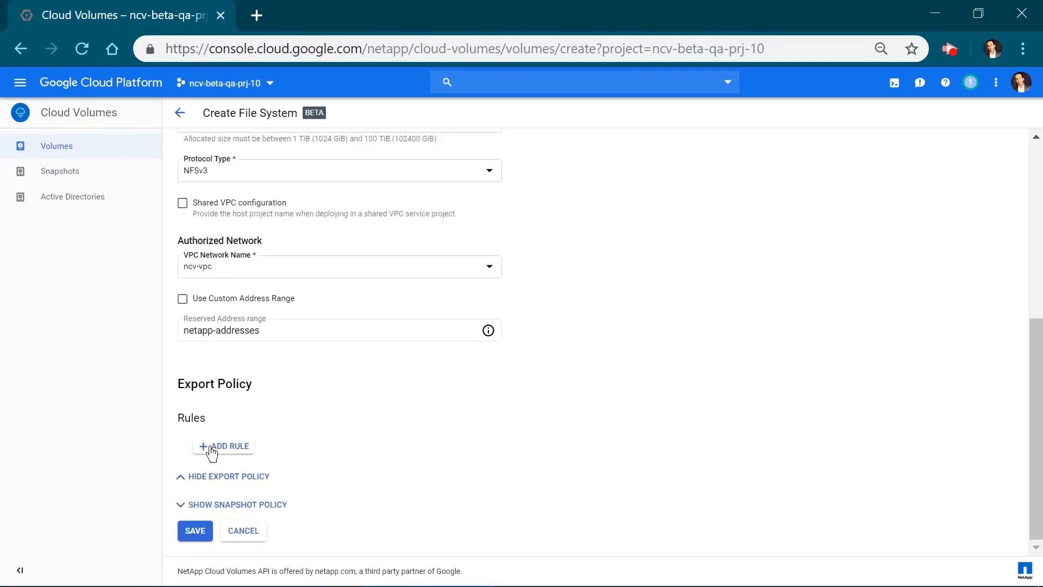
{"action": "left_click", "coordinate": [211, 447]}
{"action": "type", "text": "0,0"}
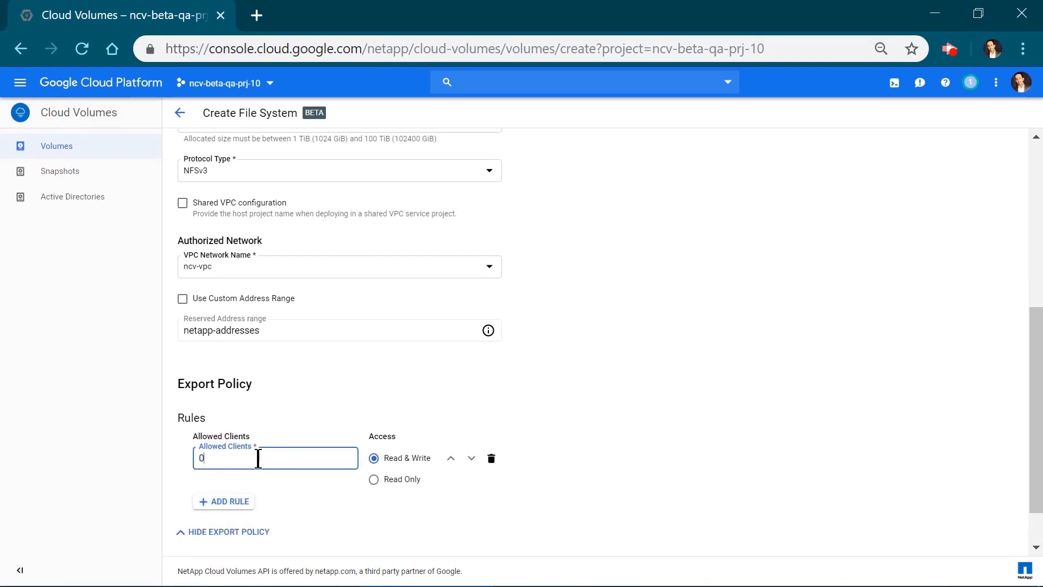
{"action": "key", "text": "BackSpace"}
{"action": "key", "text": "BackSpace"}
{"action": "type", "text": ","}
{"action": "key", "text": "BackSpace"}
{"action": "type", "text": ".0.0.0/0"}
{"action": "scroll", "coordinate": [638, 402], "scroll_direction": "down", "scroll_amount": 1}
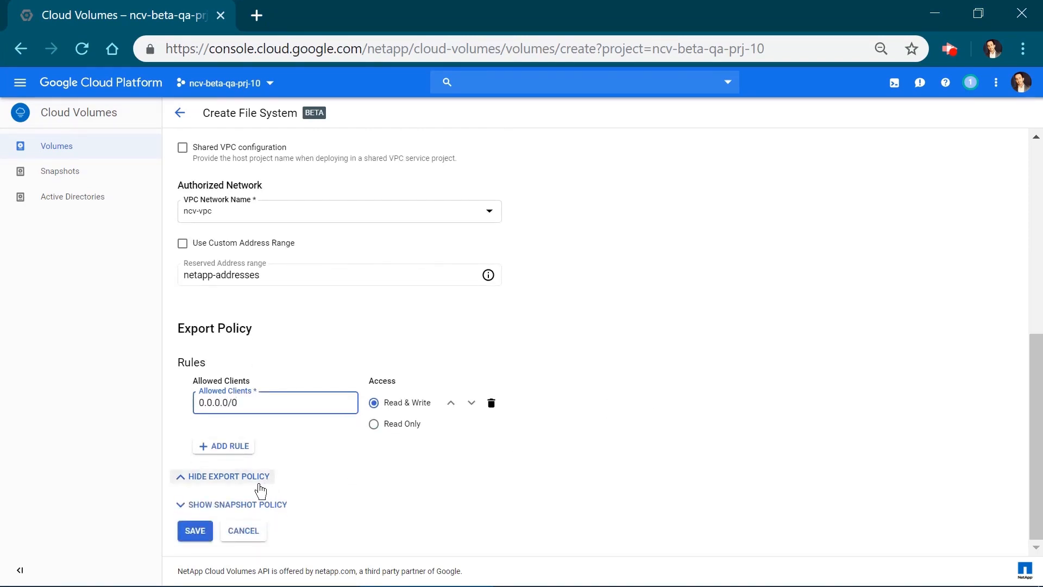
{"action": "left_click", "coordinate": [227, 477]}
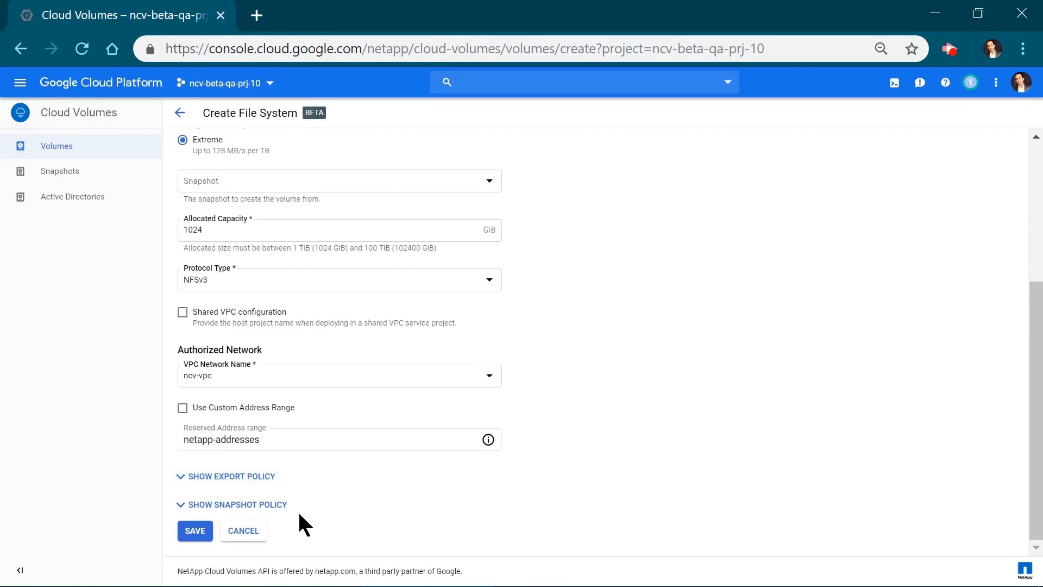
Review the snapshot policy without enabling automatic snapshots and save the new volume.
{"action": "left_click", "coordinate": [262, 506]}
{"action": "scroll", "coordinate": [755, 375], "scroll_direction": "down", "scroll_amount": 1}
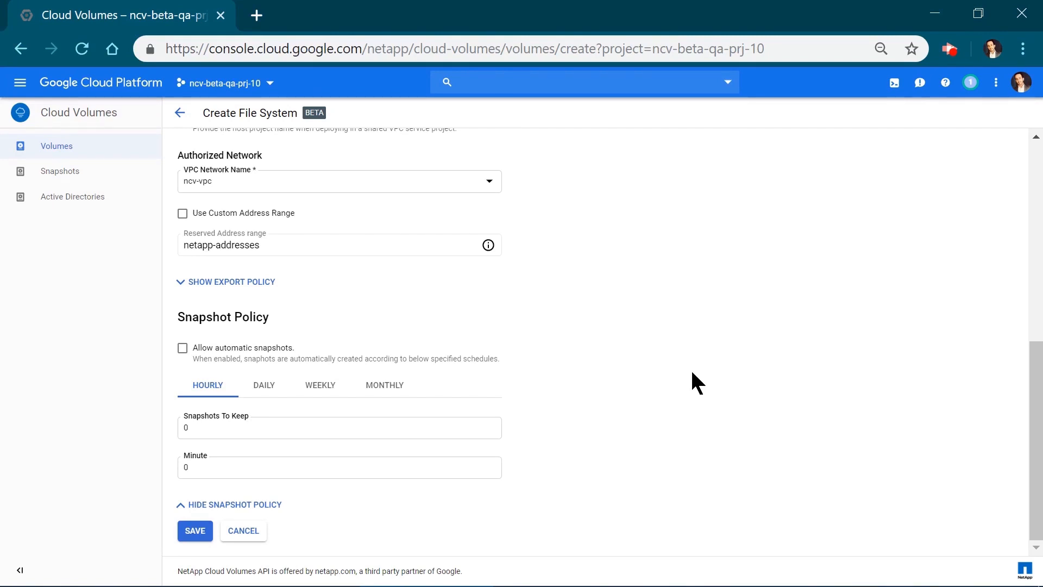
{"action": "left_click", "coordinate": [189, 510]}
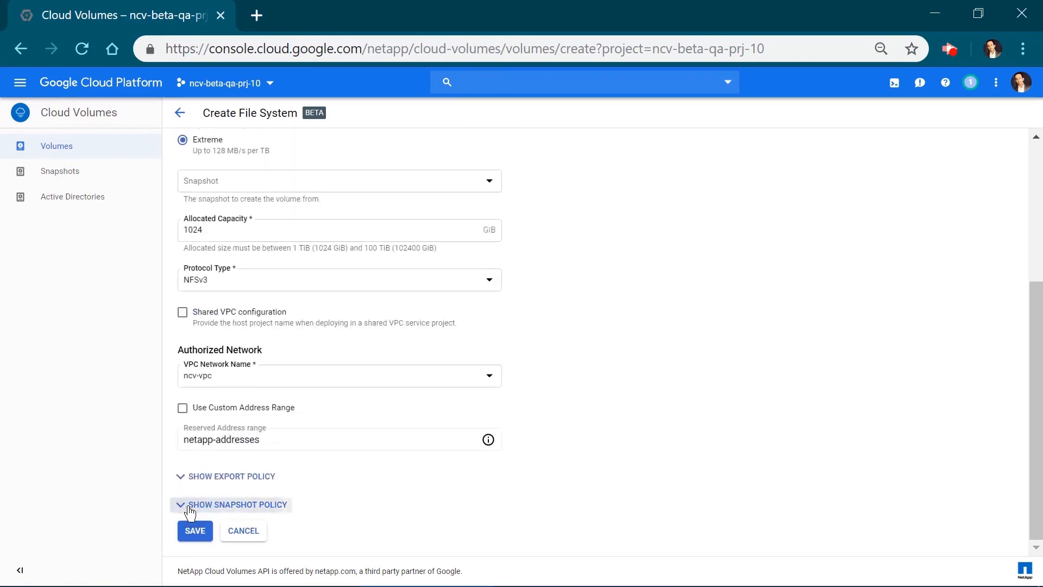
{"action": "left_click", "coordinate": [196, 530]}
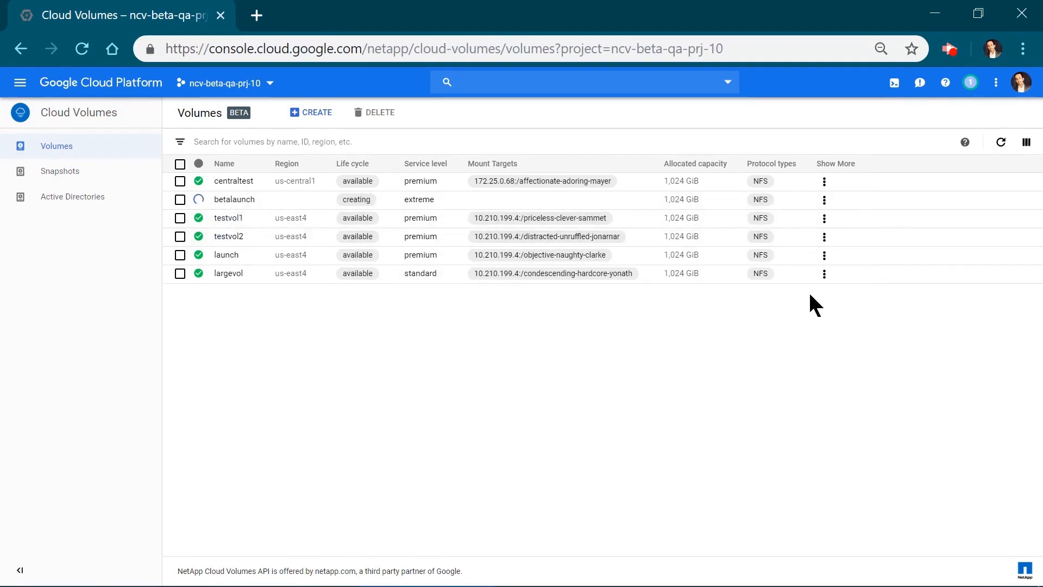
View the NFS mount instructions for testvol2 and reload the volumes list.
{"action": "left_click", "coordinate": [826, 237]}
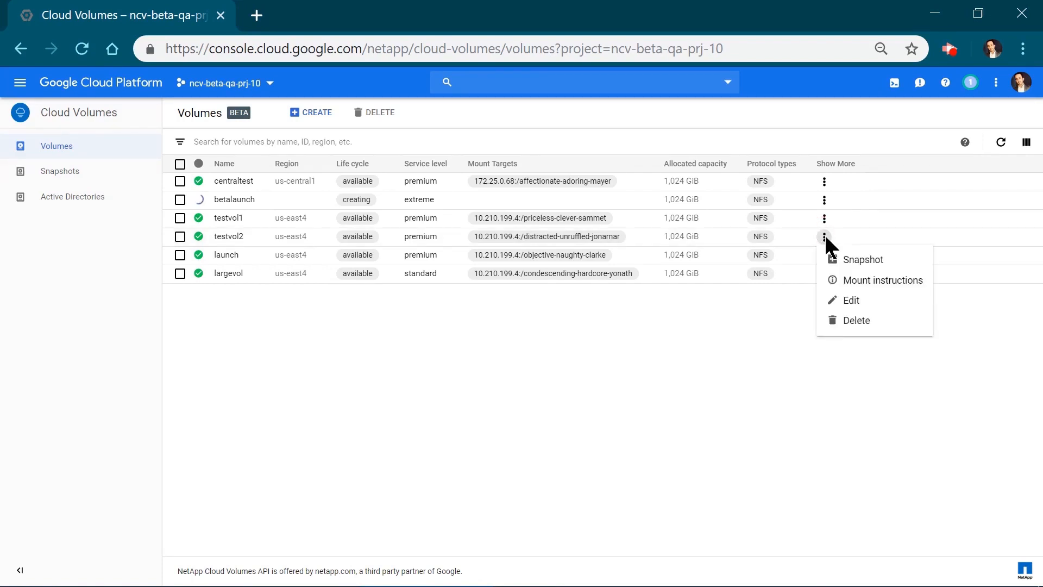
{"action": "left_click", "coordinate": [842, 278]}
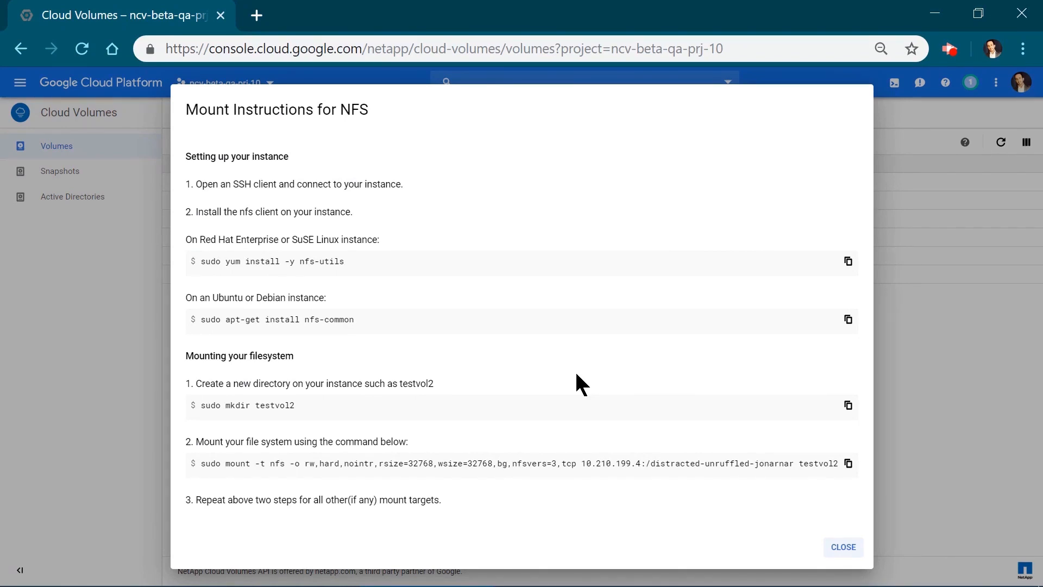
{"action": "left_click", "coordinate": [843, 548]}
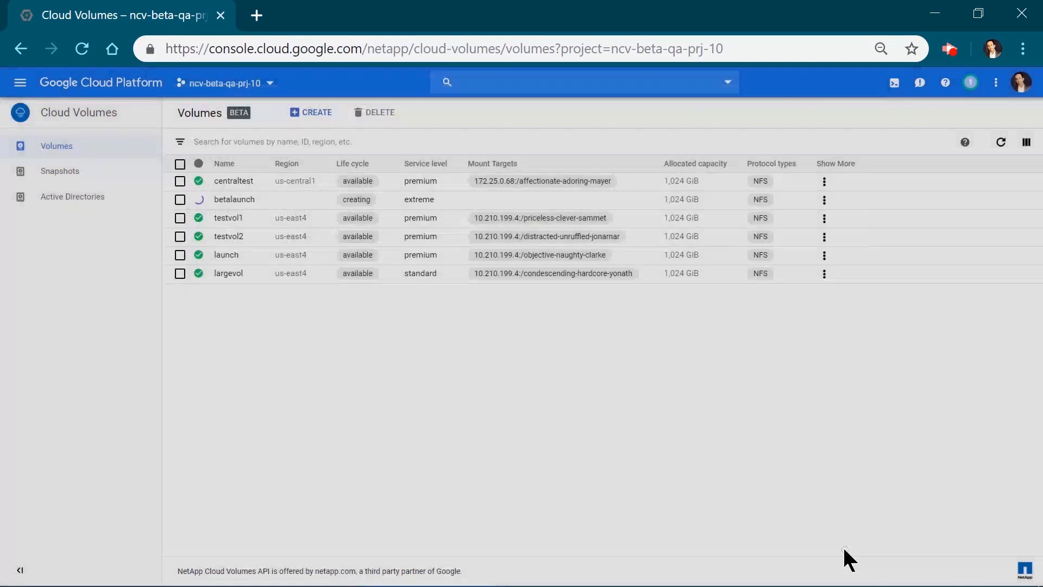
{"action": "key", "text": "F5"}
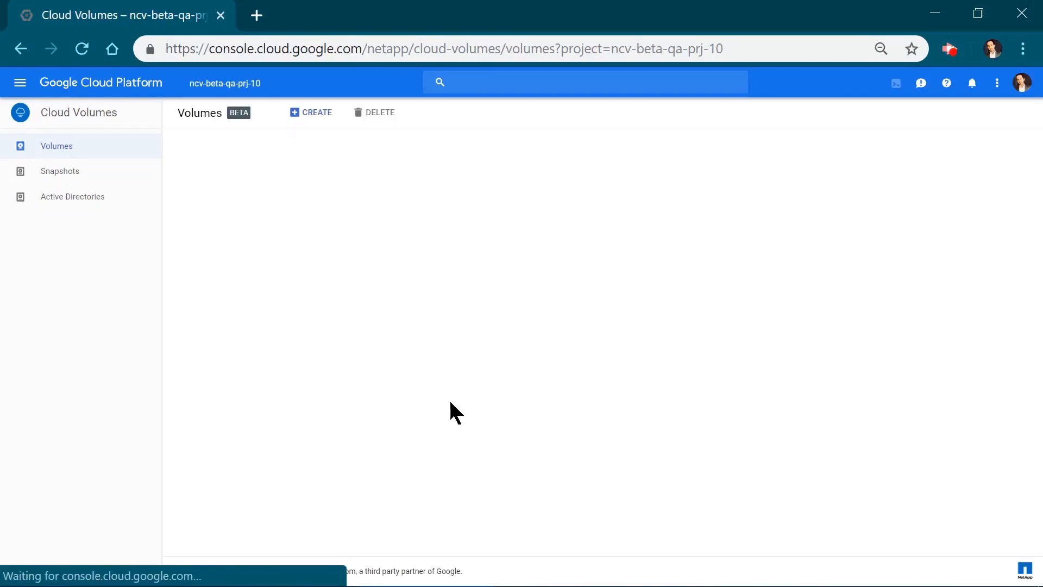